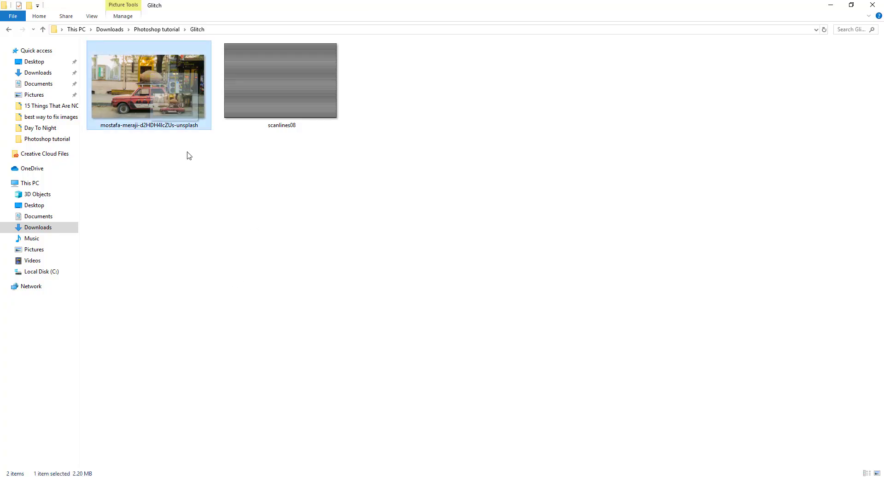
Open mostafa-meraji-d2HDH4lcZUs-unsplash.jpg from the Glitch folder by dragging it into Photoshop.
drag(175, 101, 279, 313)
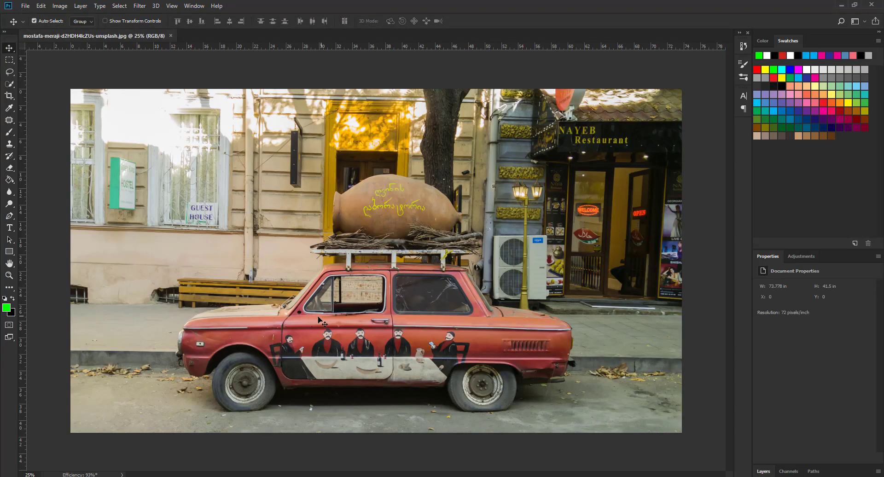
Duplicate the background as Layer 1 and convert it to black and white with default settings.
click(763, 470)
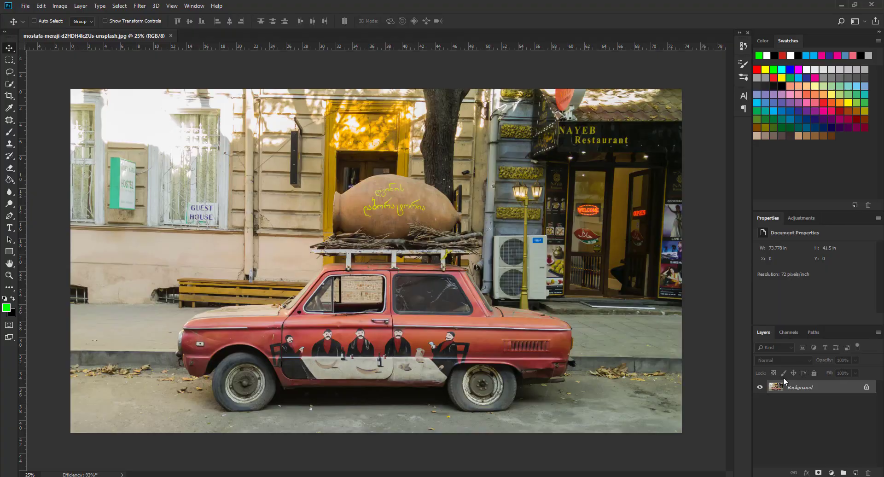
key(ctrl+j)
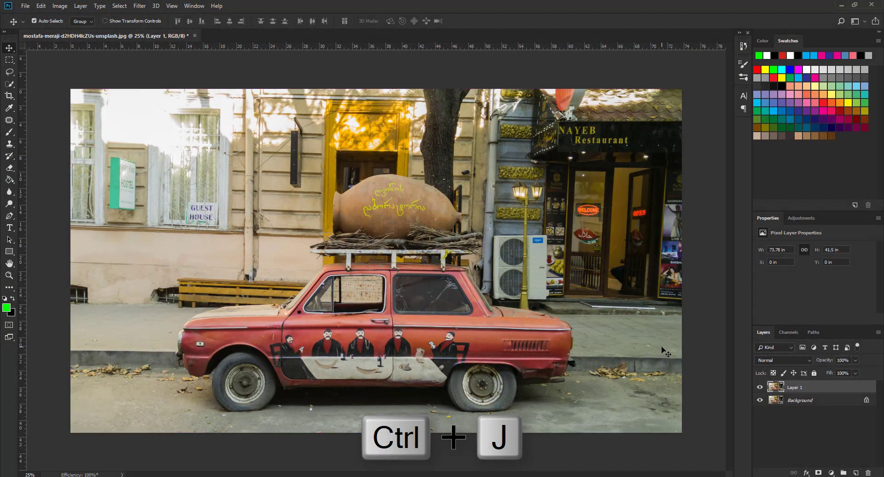
key(ctrl+alt+shift+b)
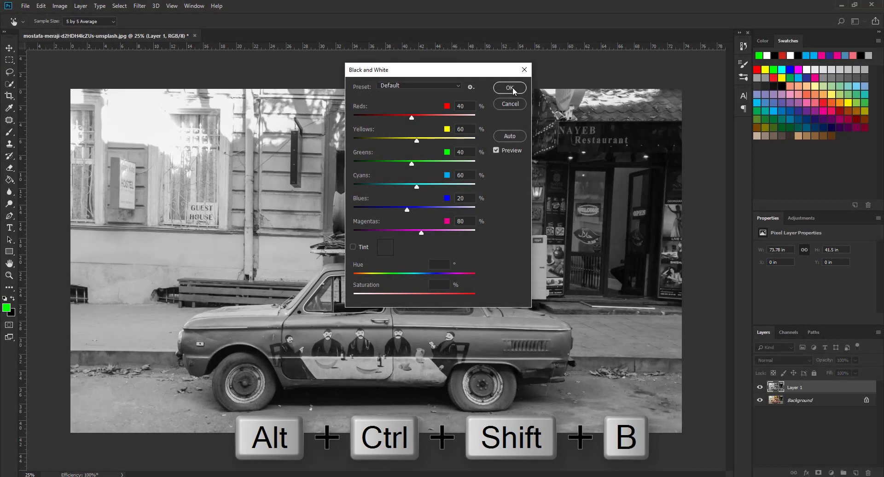
click(510, 88)
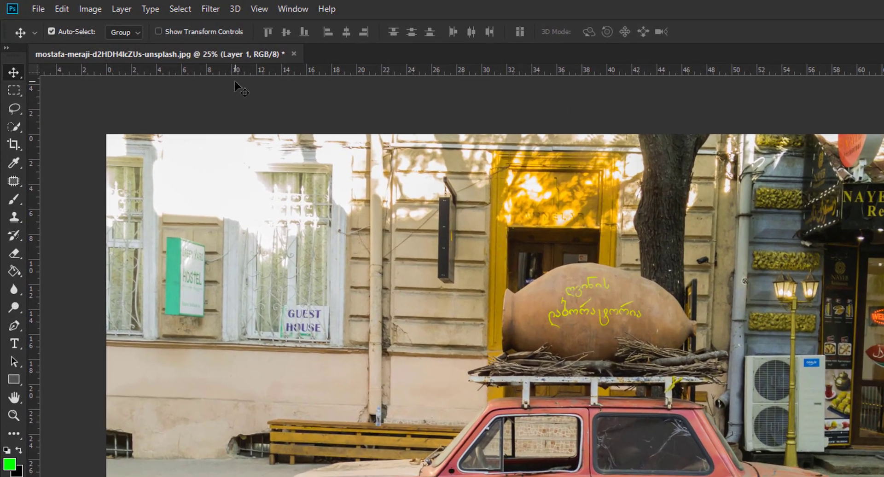
click(59, 6)
mouse_move(112, 46)
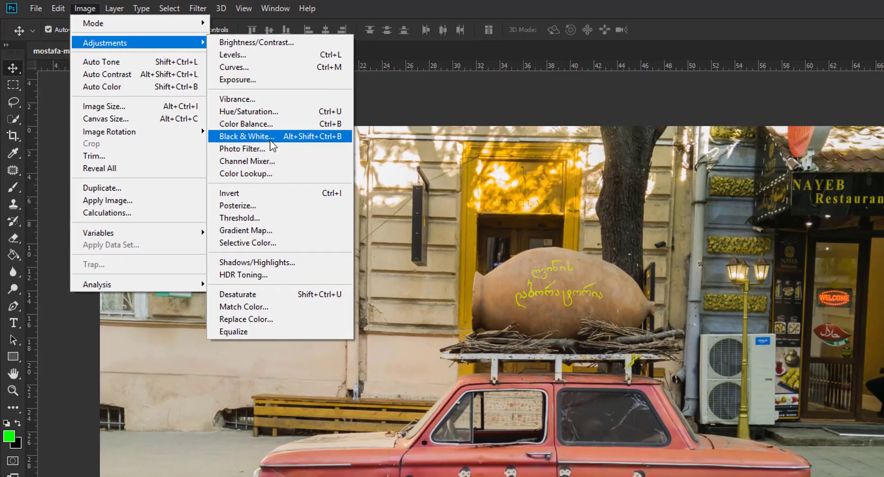
click(270, 139)
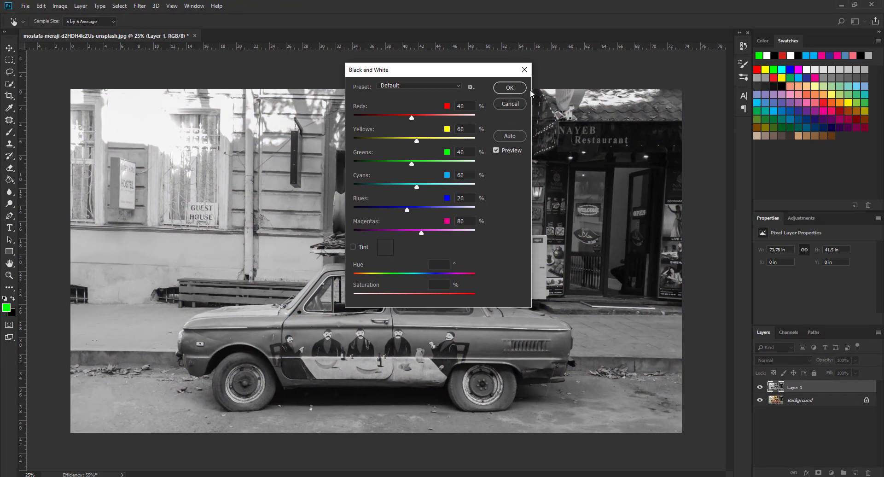
click(519, 90)
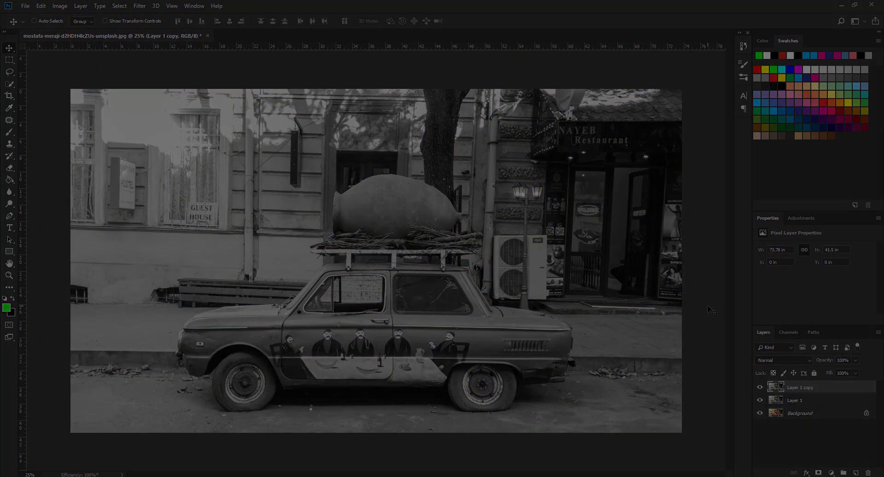
Duplicate the greyscale layer and exclude the R channel in its blending options.
key(ctrl+j)
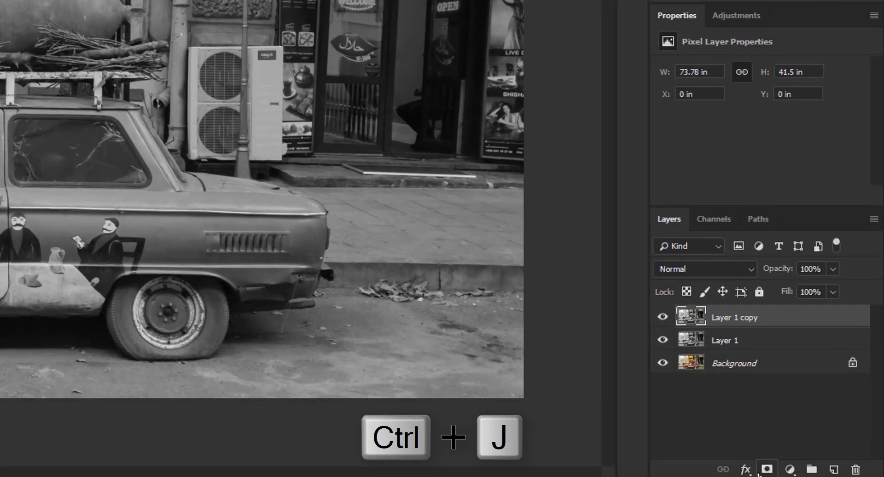
click(797, 472)
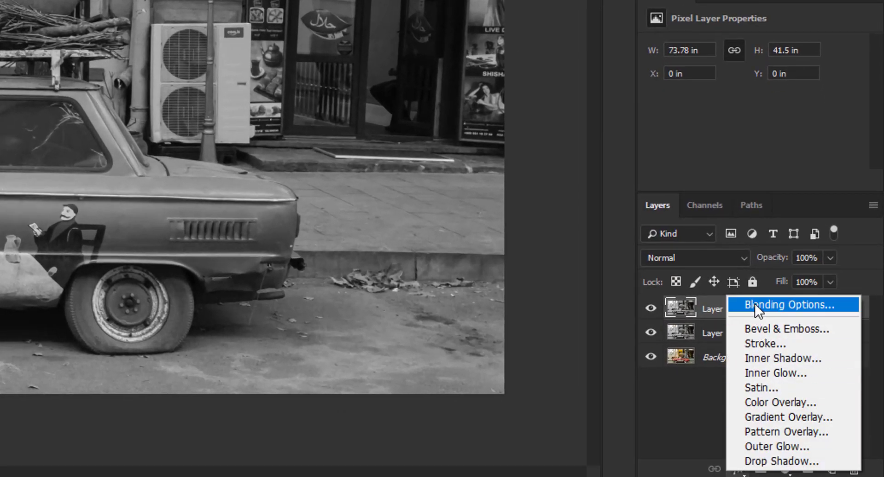
click(801, 372)
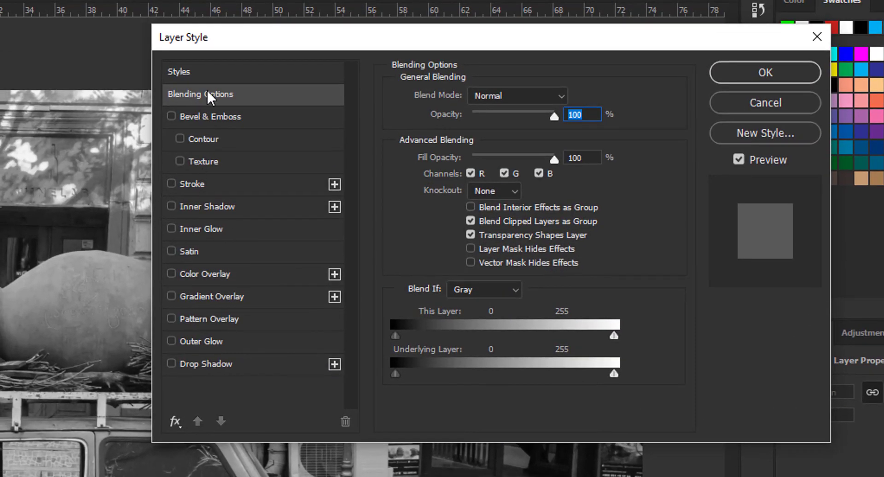
click(470, 173)
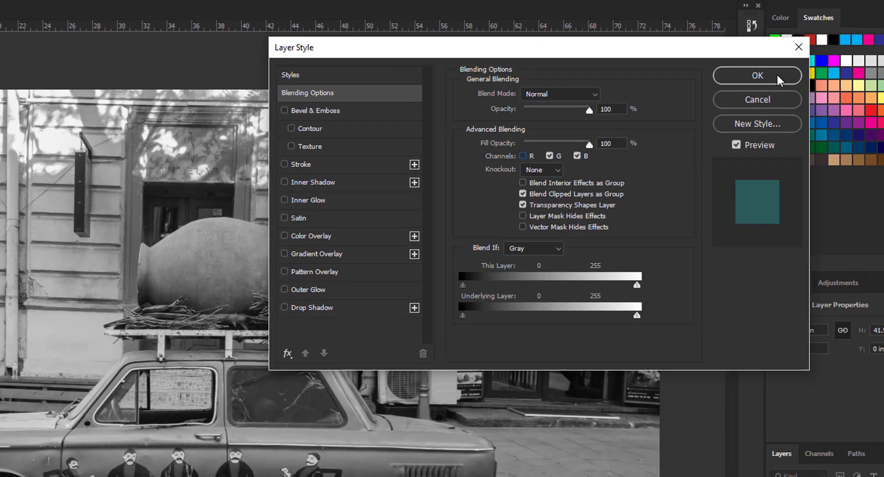
click(766, 72)
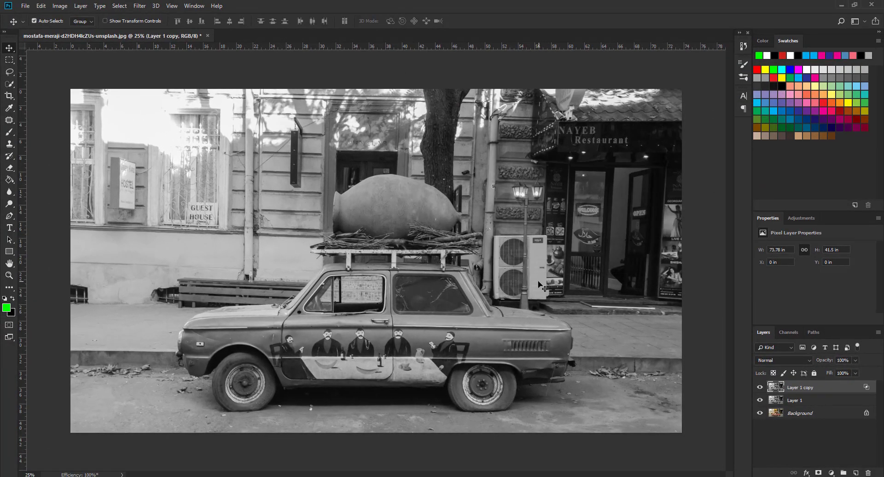
Shift the red-excluded copy slightly left to produce the red/cyan split.
drag(538, 287, 533, 287)
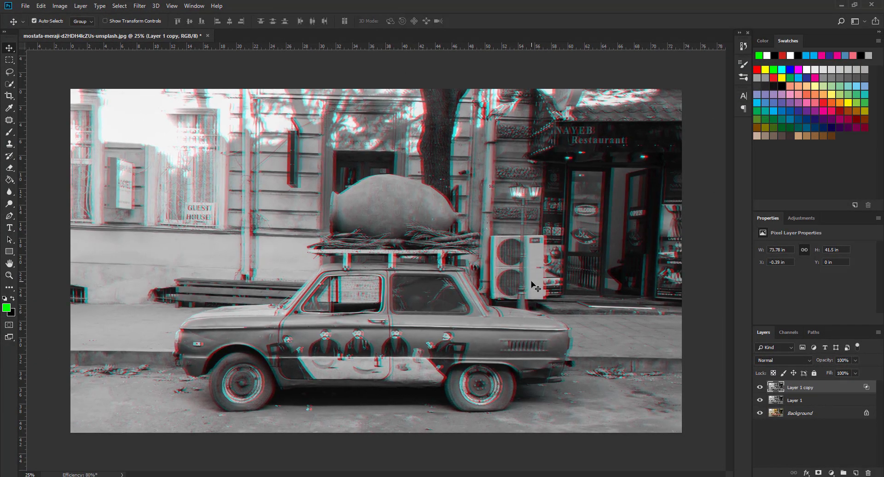
key(Left)
key(Left)
key(Left)
key(Left)
key(Left)
key(Left)
key(Left)
key(Left)
key(Left)
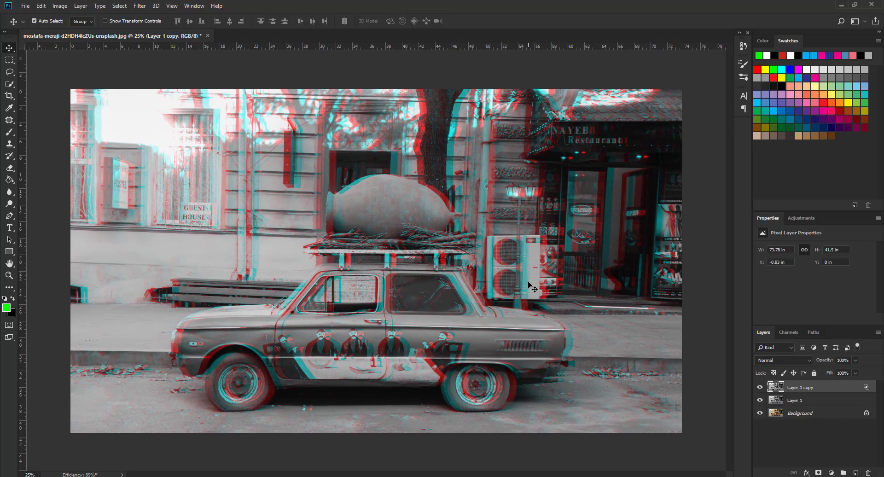
key(Left)
key(Left)
key(Left)
key(Left)
key(Left)
key(Left)
key(Left)
key(Left)
key(Left)
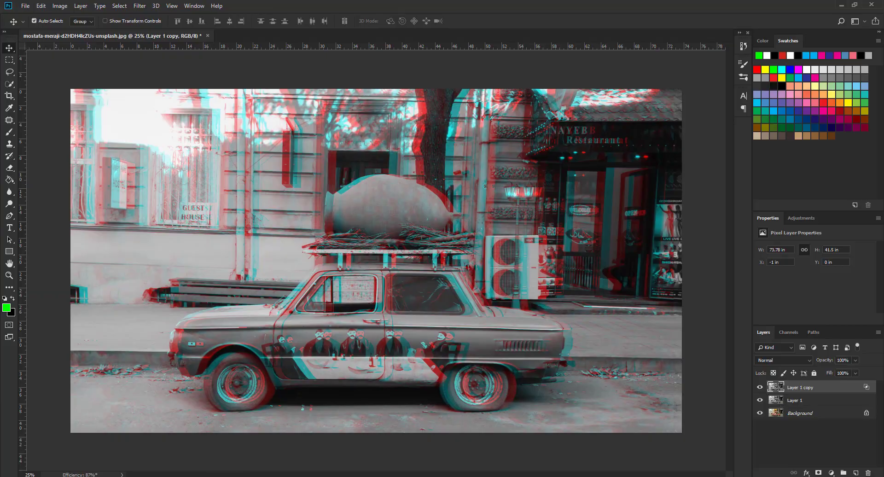
key(alt+Tab)
Place scanlines08 stretched over the full canvas, blended as Overlay at 56% opacity.
drag(282, 83, 266, 430)
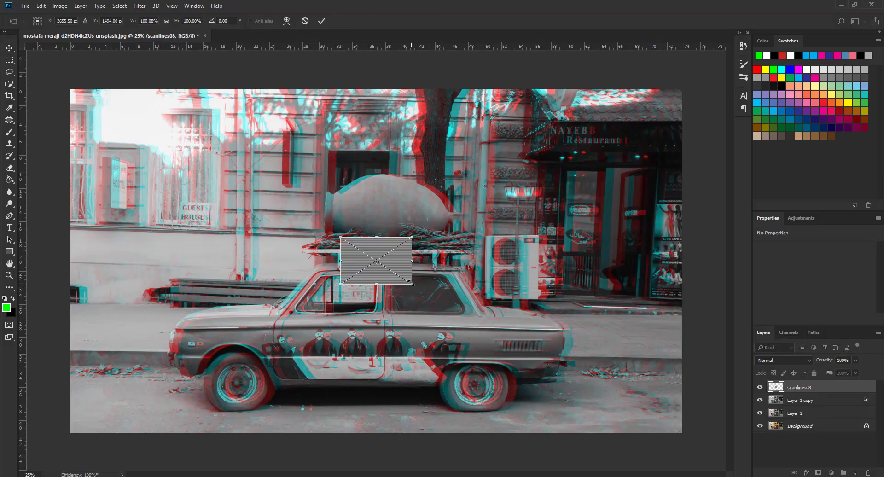
mouse_move(412, 283)
mouse_down()
mouse_move(689, 469)
mouse_move(685, 474)
mouse_up()
click(321, 21)
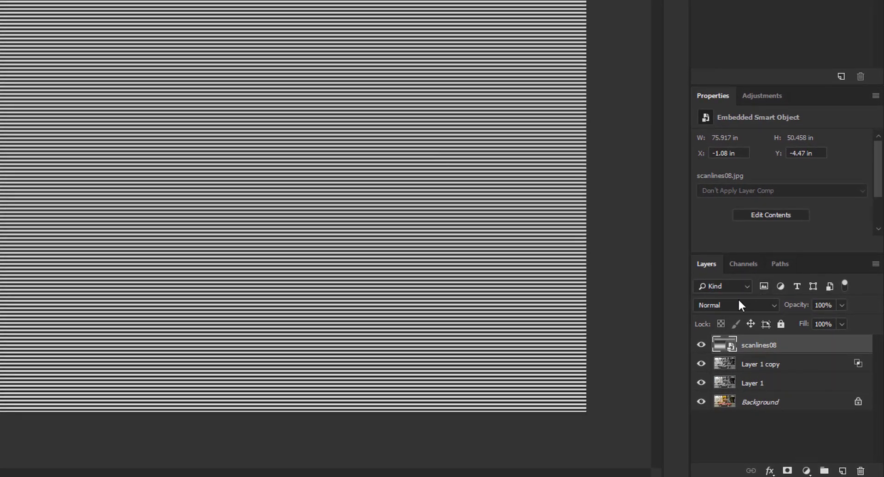
click(739, 305)
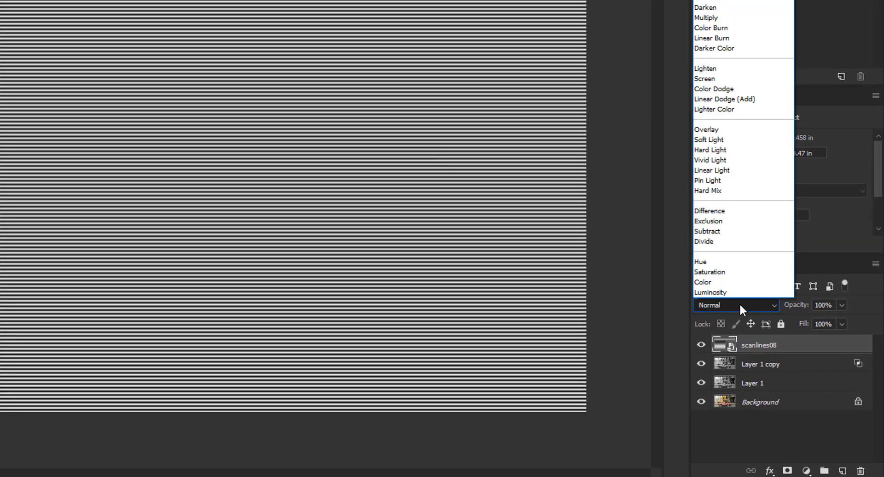
click(733, 134)
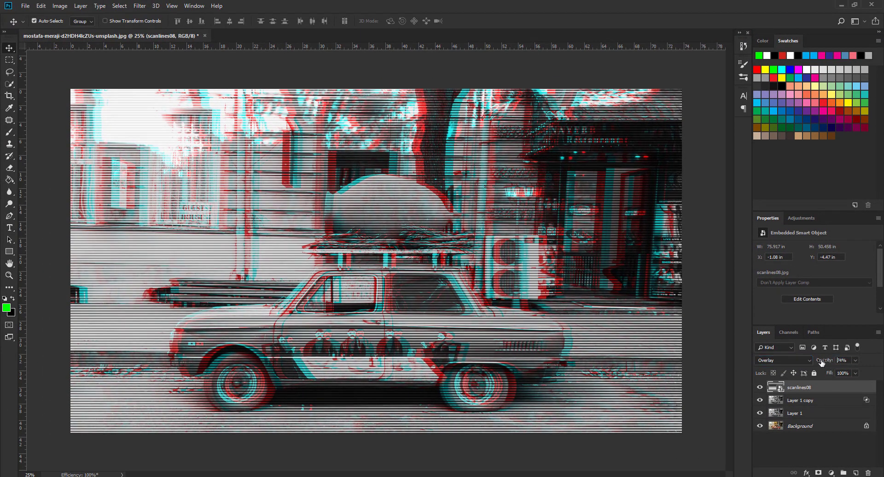
drag(822, 363, 823, 362)
text(56)
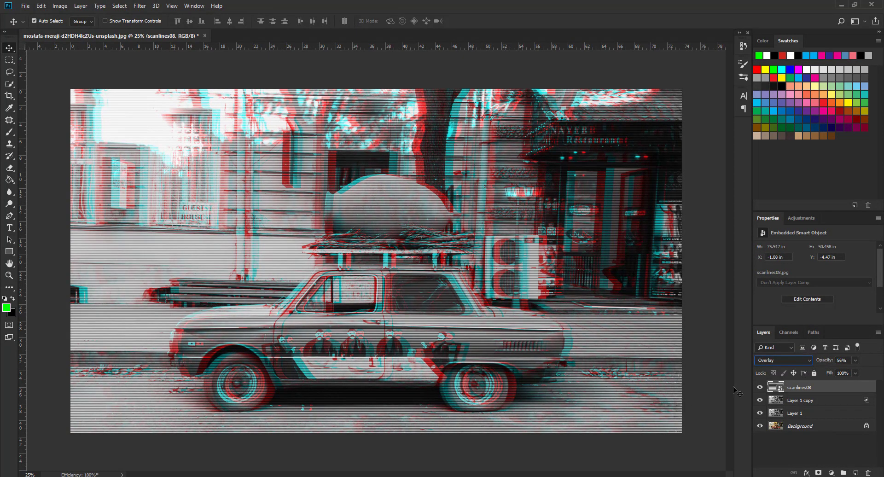
shift+click(815, 403)
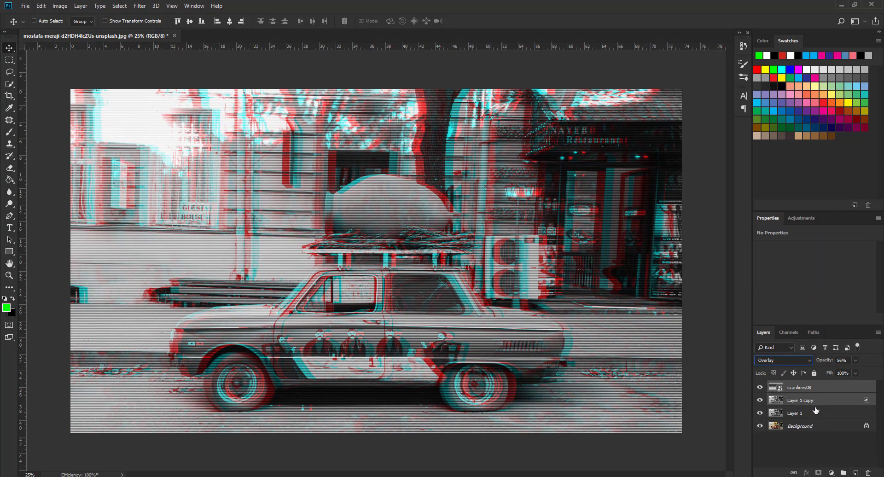
Group the three layers into Group 1 and stamp a merged Layer 2 above.
shift+click(816, 410)
key(ctrl+g)
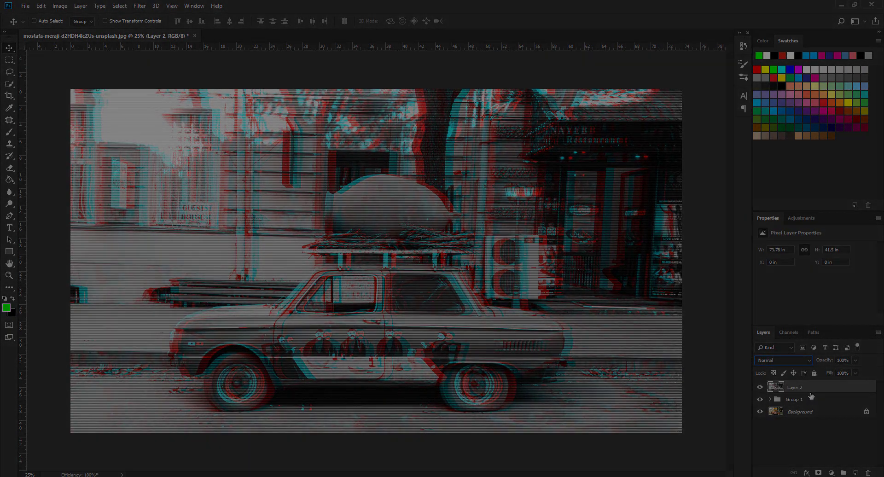
key(ctrl+alt+shift+e)
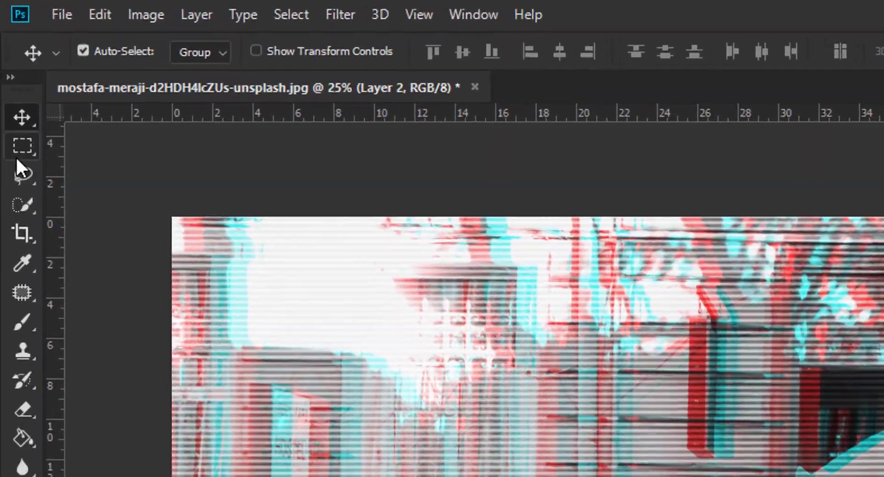
Shift rectangular slices over the front and rear wheels to the left.
click(9, 60)
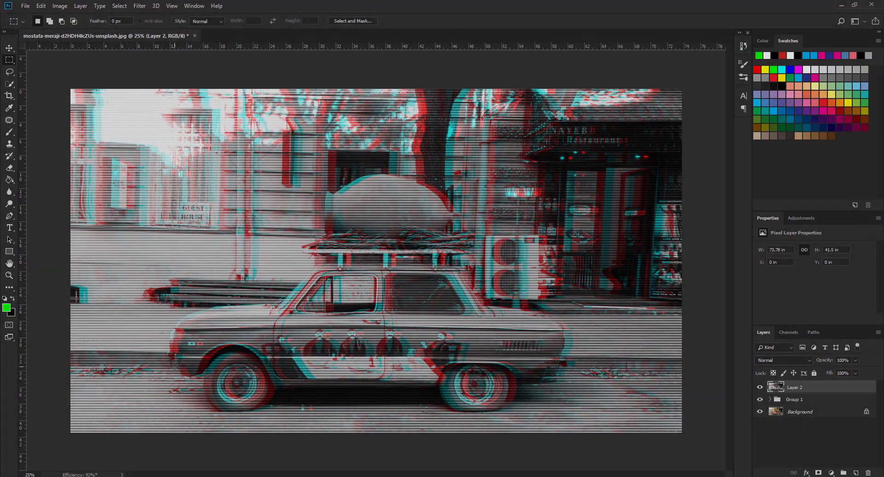
mouse_move(192, 376)
mouse_down()
mouse_move(257, 413)
mouse_move(451, 393)
mouse_up()
key(ctrl+z)
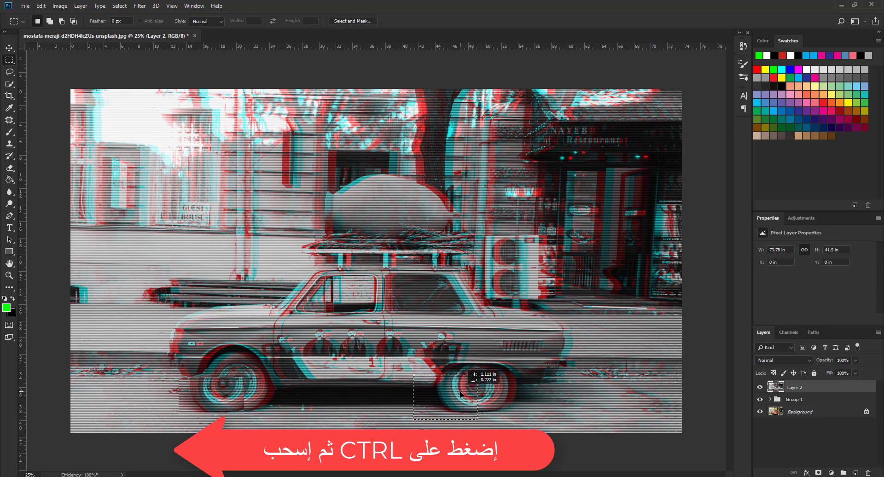
drag(137, 331, 553, 346)
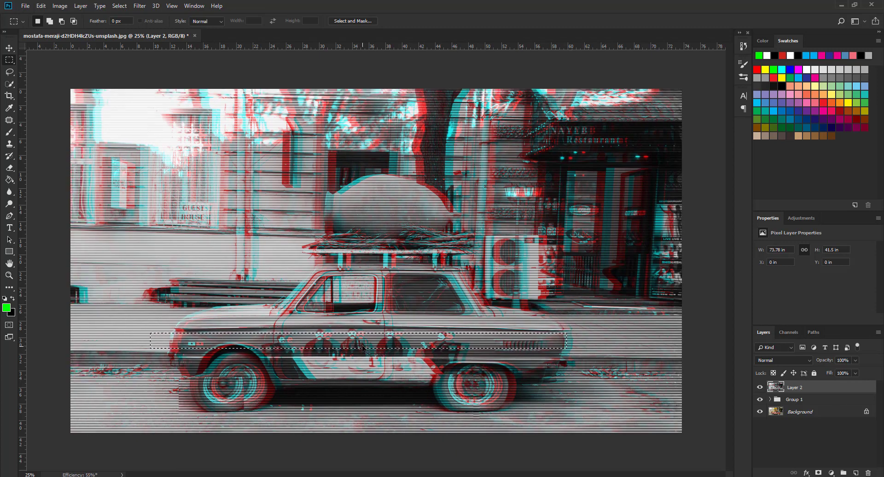
drag(348, 343, 321, 344)
key(ctrl+alt+z)
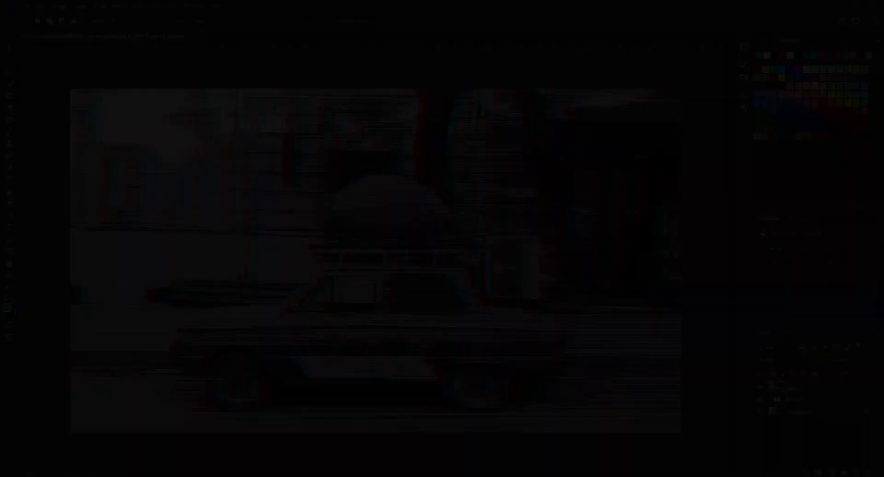
drag(267, 421, 166, 359)
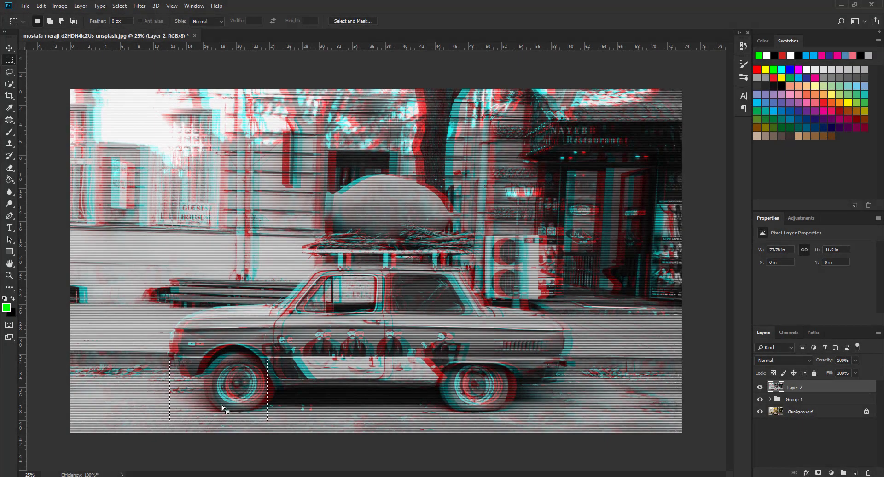
key(ctrl+Left)
key(ctrl+Left)
key(ctrl+Left)
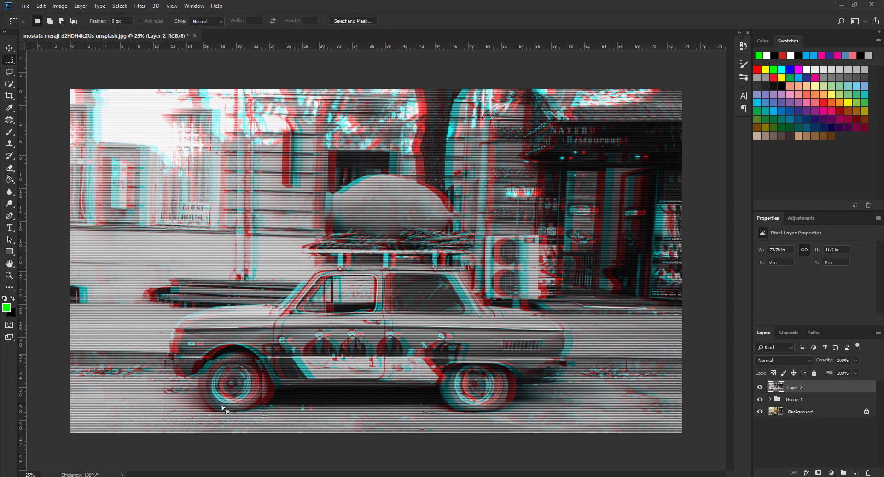
key(ctrl+d)
drag(501, 422, 495, 424)
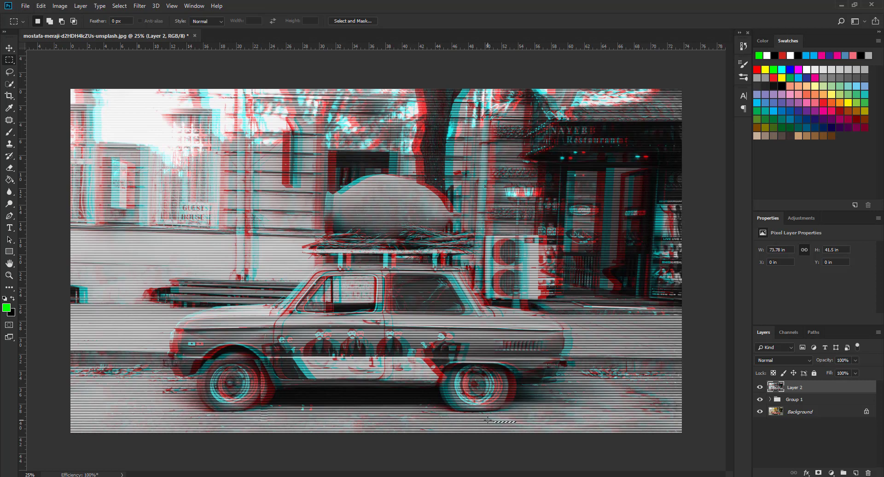
drag(487, 420, 439, 365)
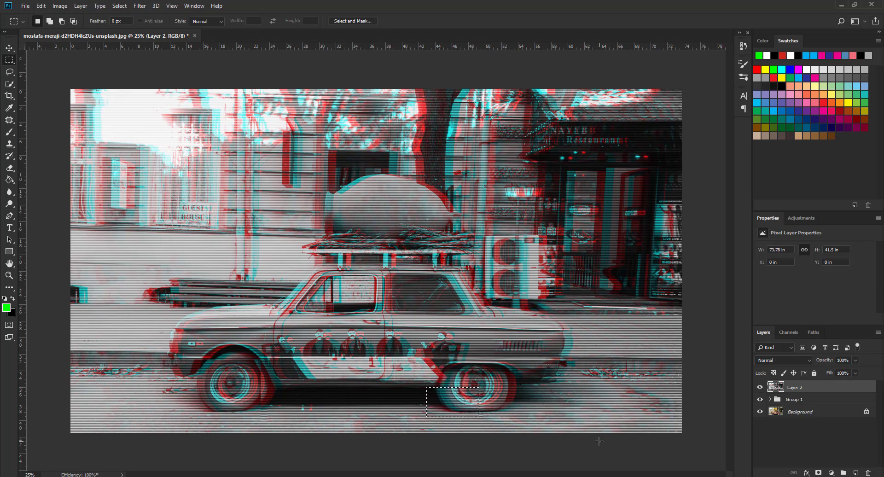
key(ctrl+shift+Left)
key(ctrl+shift+Left)
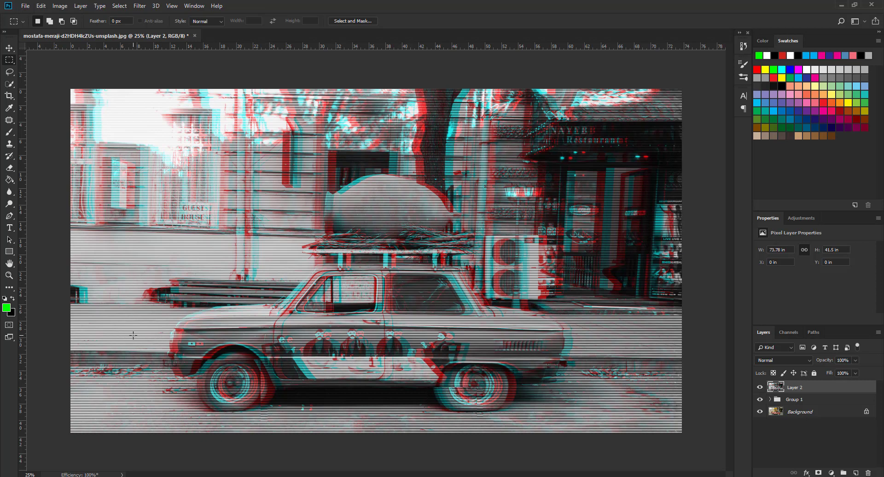
Shift a long strip across the lower car body three nudges left.
drag(135, 331, 526, 350)
key(ctrl+shift+Left)
key(ctrl+shift+Left)
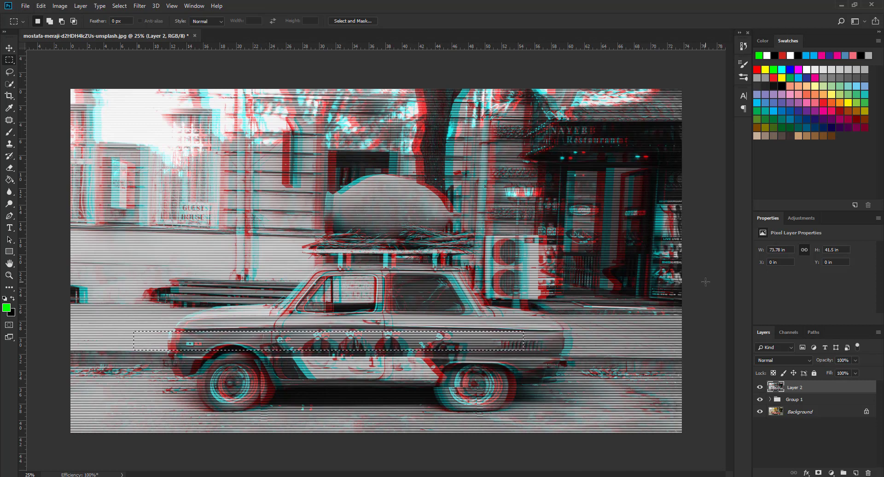
key(ctrl+shift+Left)
key(ctrl+shift+Left)
key(ctrl+shift+Left)
key(ctrl+shift+Left)
key(ctrl+shift+Left)
key(ctrl+shift+Left)
key(ctrl+shift+Left)
key(ctrl+shift+Left)
key(ctrl+shift+Left)
key(ctrl+shift+Left)
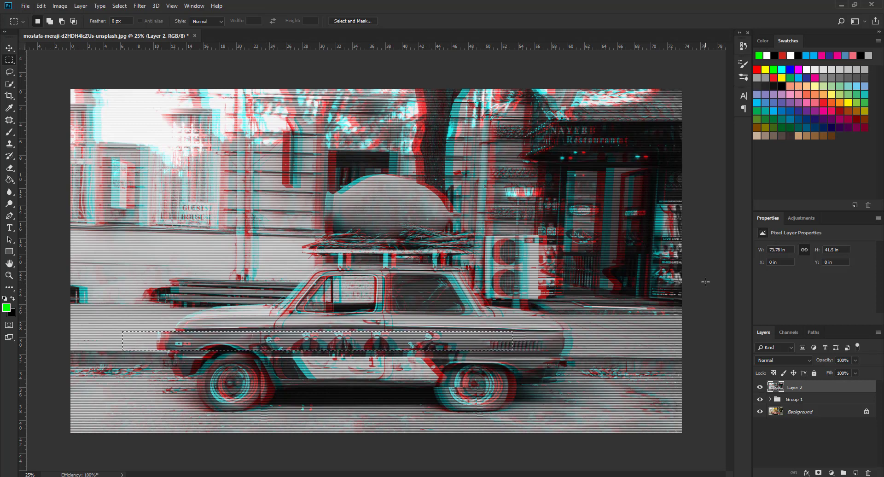
key(ctrl+shift+Left)
Shift a window strip left and a roof band right.
drag(159, 300, 403, 318)
key(shift+ctrl+Left)
key(shift+ctrl+Left)
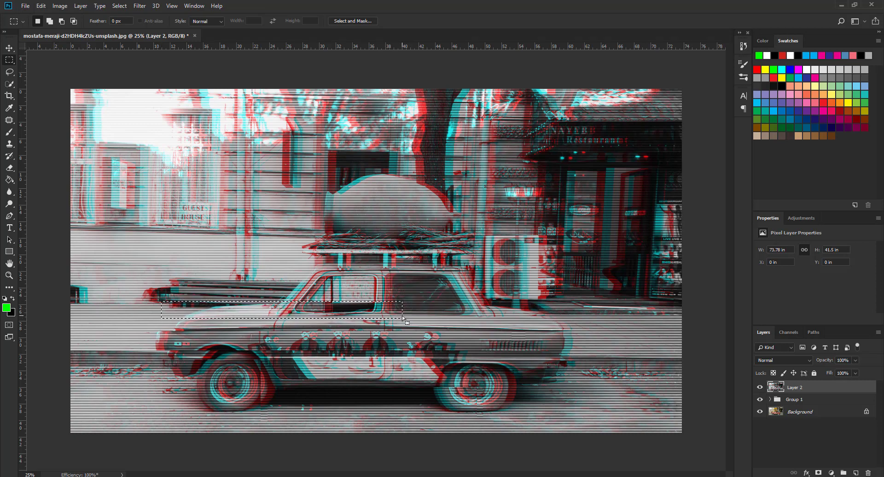
key(shift+ctrl+Left)
key(shift+ctrl+Left)
key(shift+ctrl+Left)
key(shift+ctrl+Left)
key(shift+ctrl+Left)
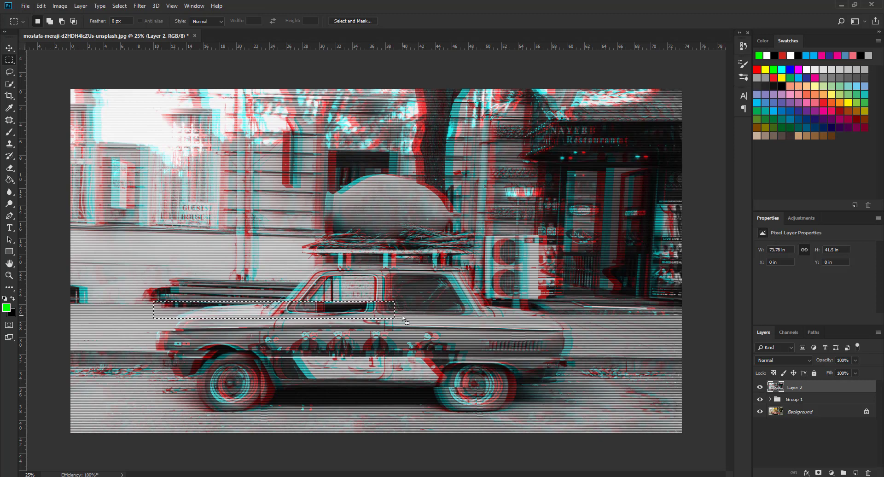
drag(306, 271, 561, 282)
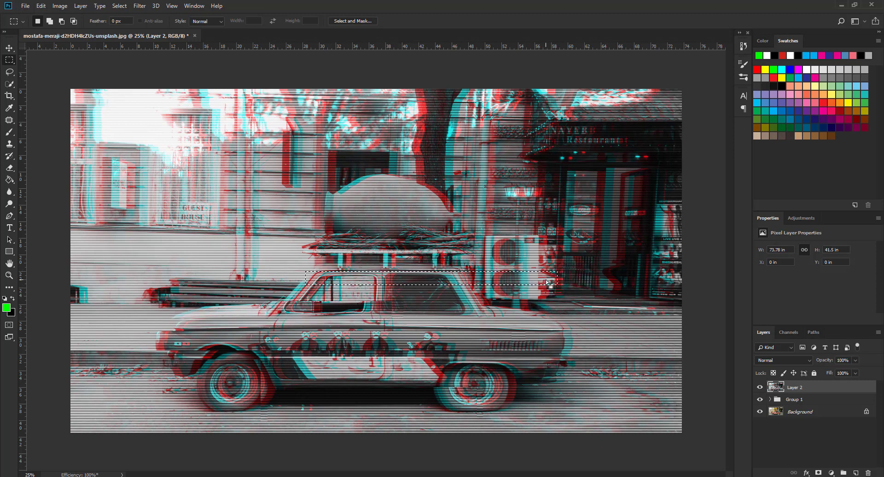
key(shift+Right)
key(shift+Right)
key(shift+Right)
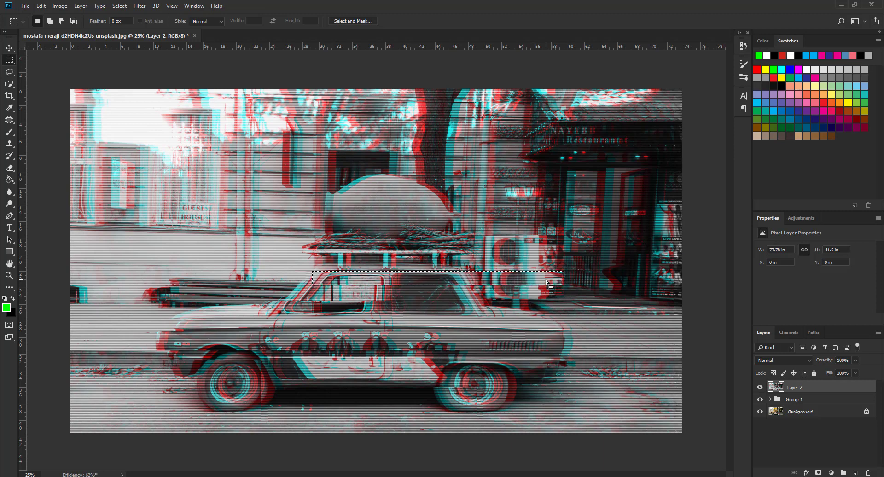
key(shift+Right)
key(shift+Right)
Shift strips across the roof rack and the lower pot to the left.
drag(271, 244, 502, 261)
key(shift+Left)
key(shift+Left)
key(shift+Left)
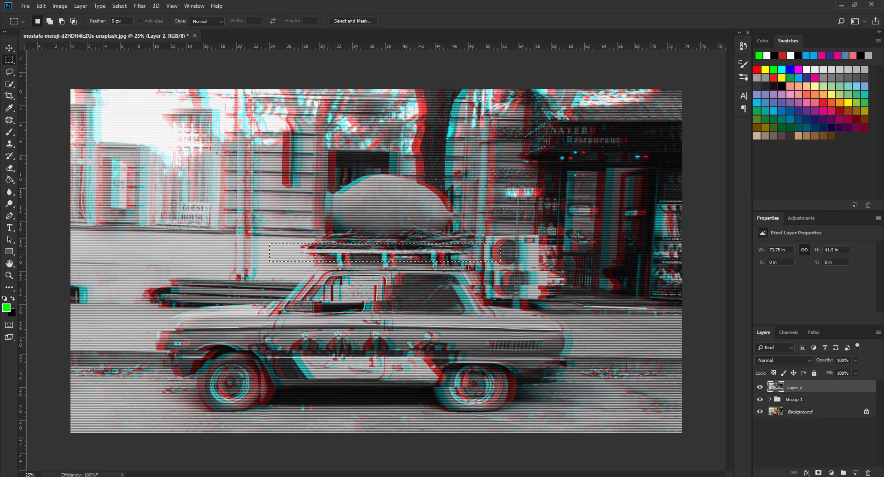
key(shift+Left)
key(shift+Left)
key(shift+Left)
key(shift+Left)
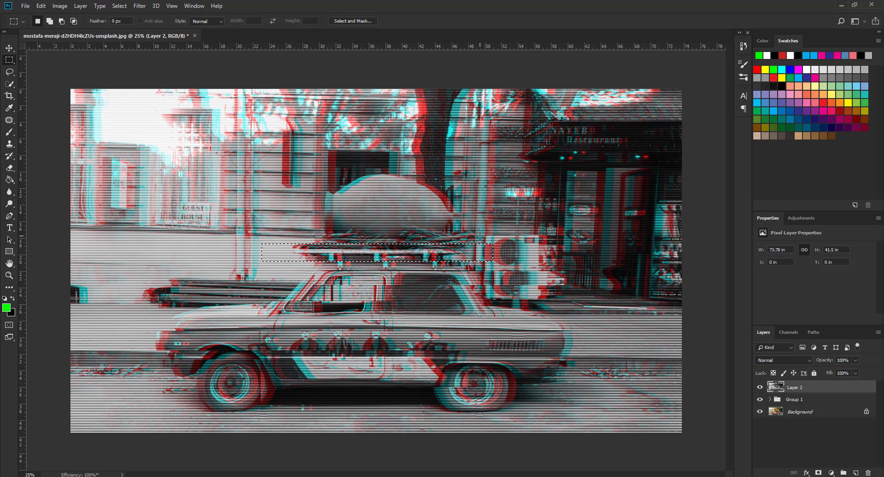
key(shift+Left)
key(shift+Left)
drag(473, 238, 314, 214)
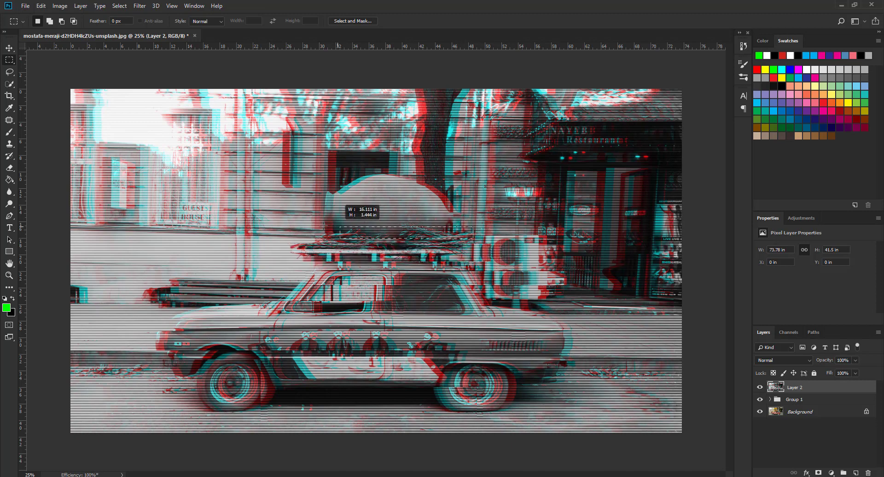
key(shift+Left)
key(shift+Left)
key(shift+Left)
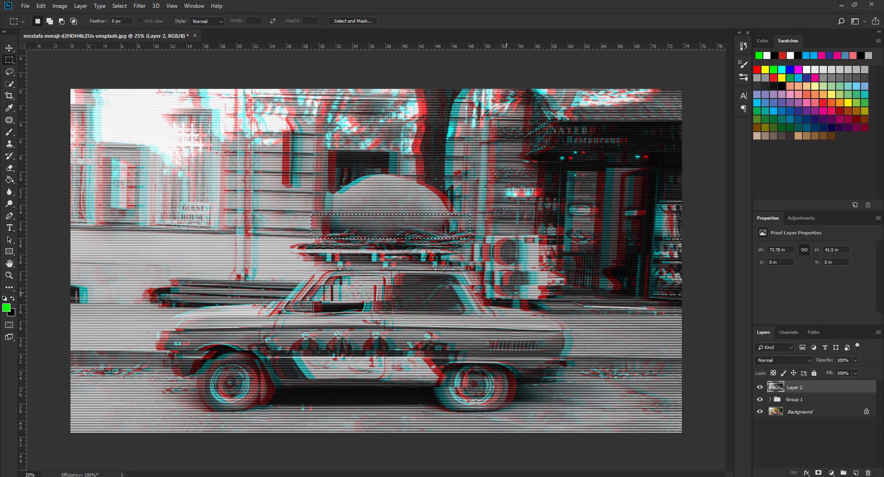
key(shift+Left)
key(shift+Left)
key(shift+Left)
key(shift+Left)
key(shift+Left)
key(shift+Left)
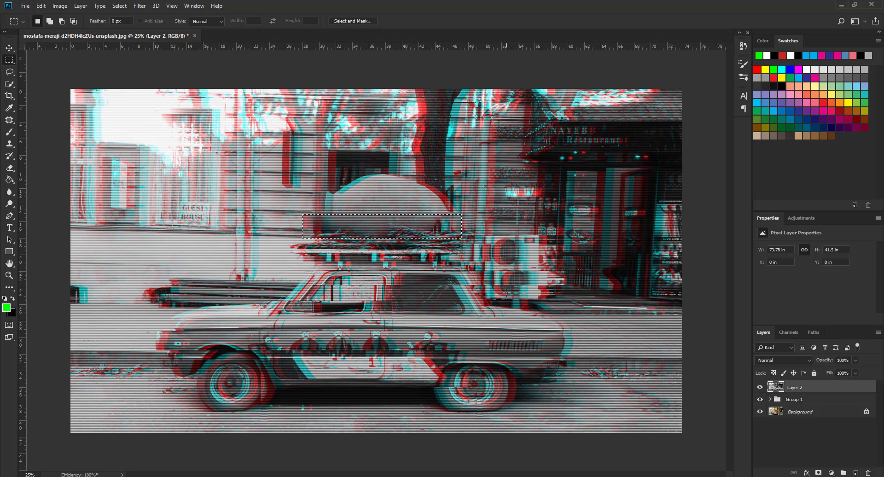
key(shift+Left)
key(shift+Left)
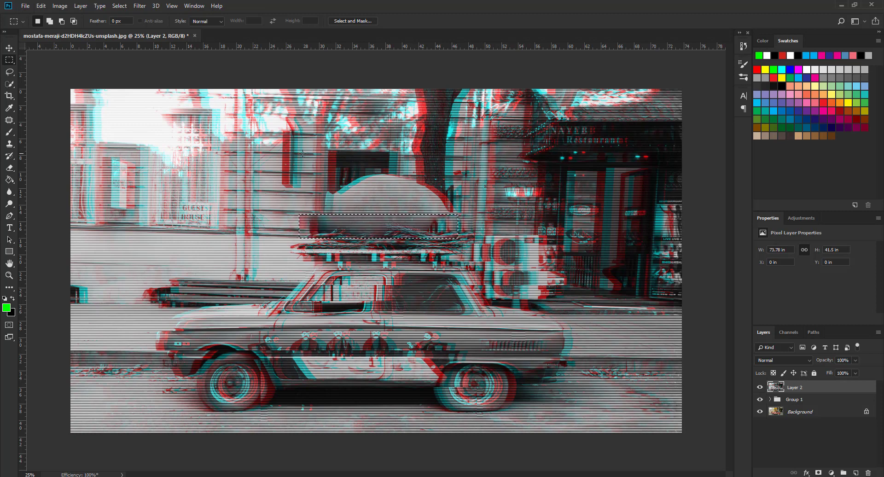
Shift the upper pot band right, then select thin slices at pot top, car front and hood.
drag(303, 190, 480, 208)
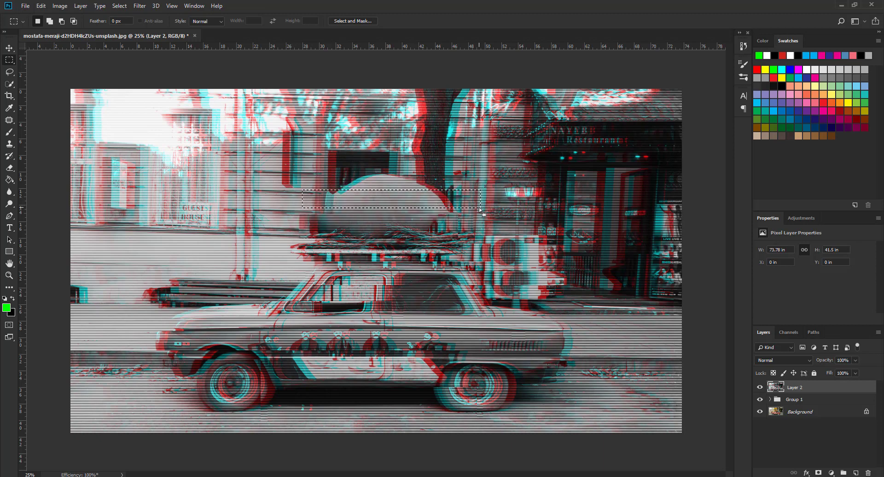
key(Right)
key(Right)
key(shift+Right)
key(shift+Right)
key(shift+Right)
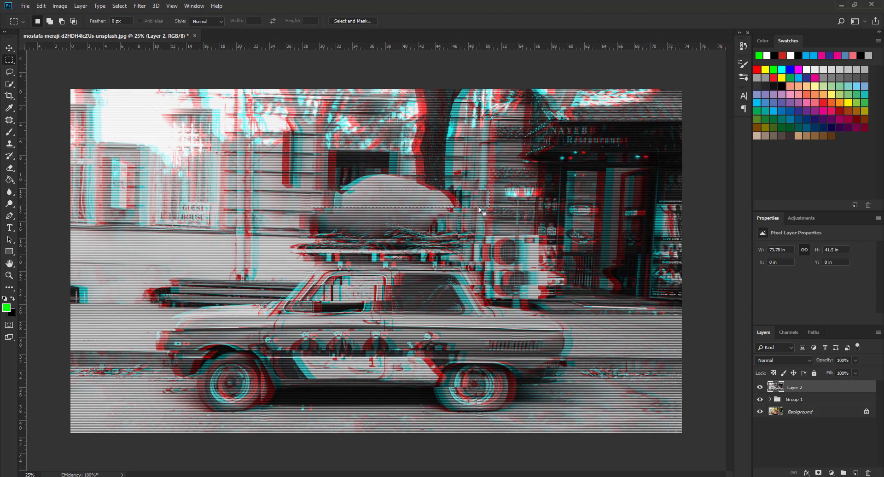
key(shift+Right)
key(shift+Right)
key(shift+Right)
key(shift+Right)
drag(437, 186, 324, 177)
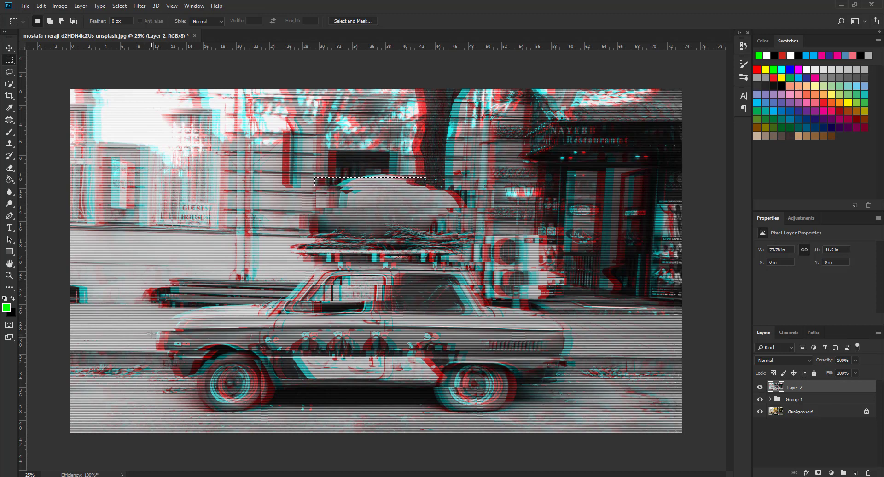
drag(151, 334, 173, 337)
drag(186, 308, 246, 314)
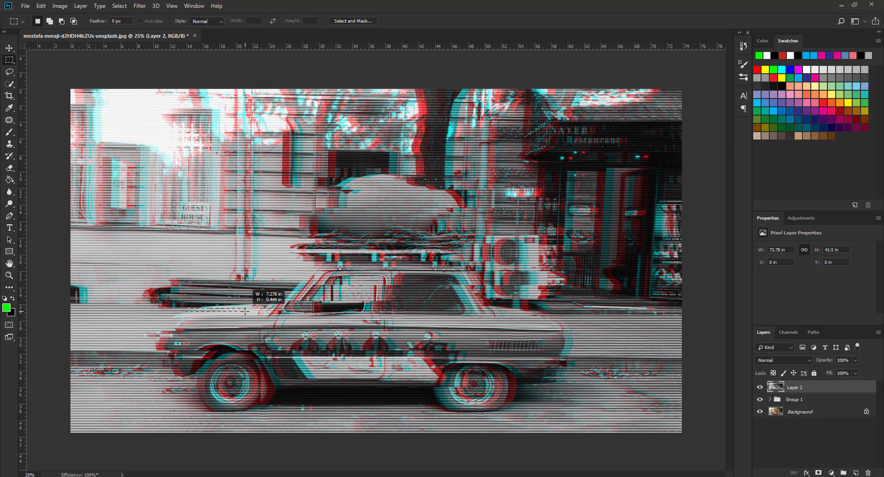
Shift a band across the car's rear to the right and deselect.
drag(247, 314, 243, 315)
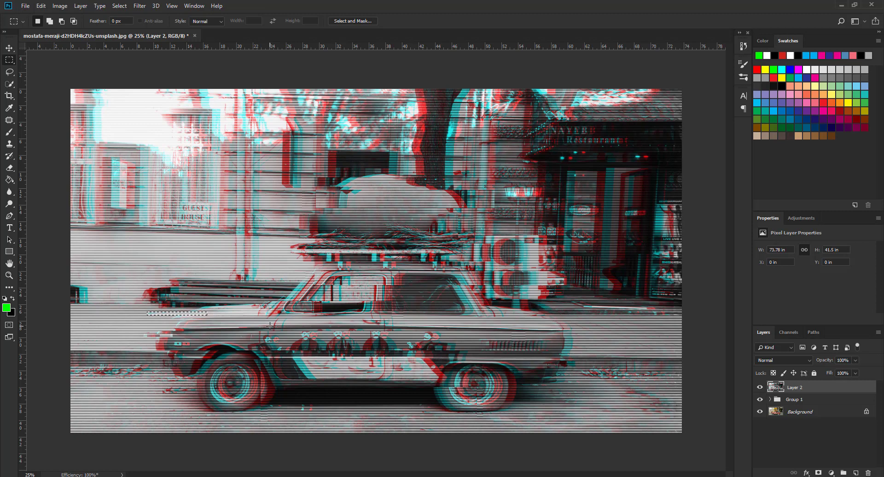
drag(439, 319, 628, 344)
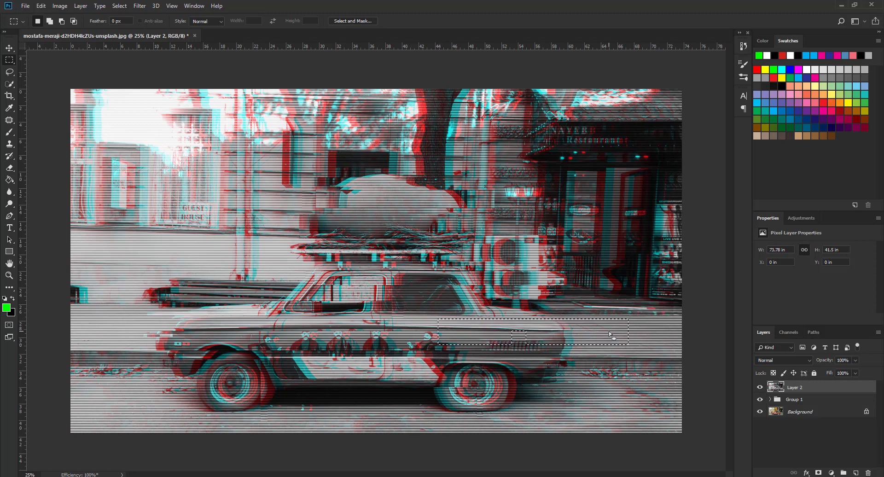
key(ctrl+shift+Right)
key(ctrl+shift+Right)
key(ctrl+shift+Right)
key(ctrl+shift+Right)
key(ctrl+shift+Right)
key(ctrl+shift+Right)
key(ctrl+shift+Right)
key(ctrl+shift+Right)
key(ctrl+shift+Right)
key(ctrl+shift+Right)
key(ctrl+shift+Right)
key(ctrl+shift+Right)
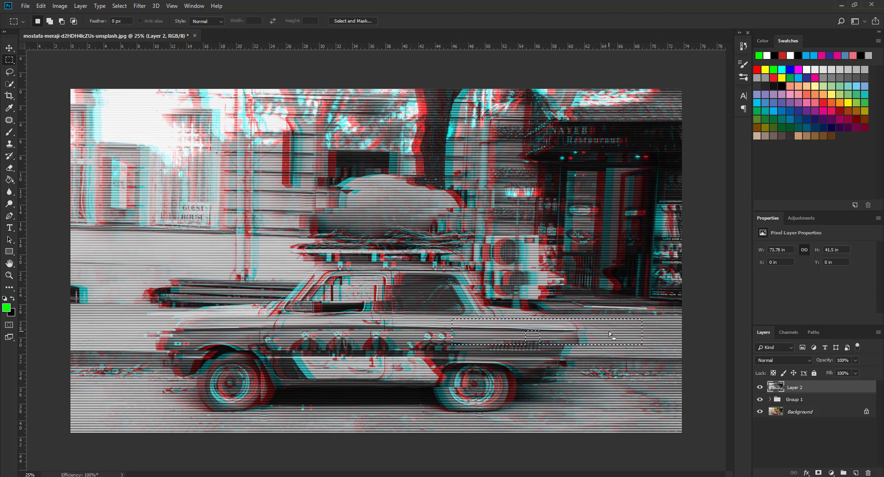
key(ctrl+d)
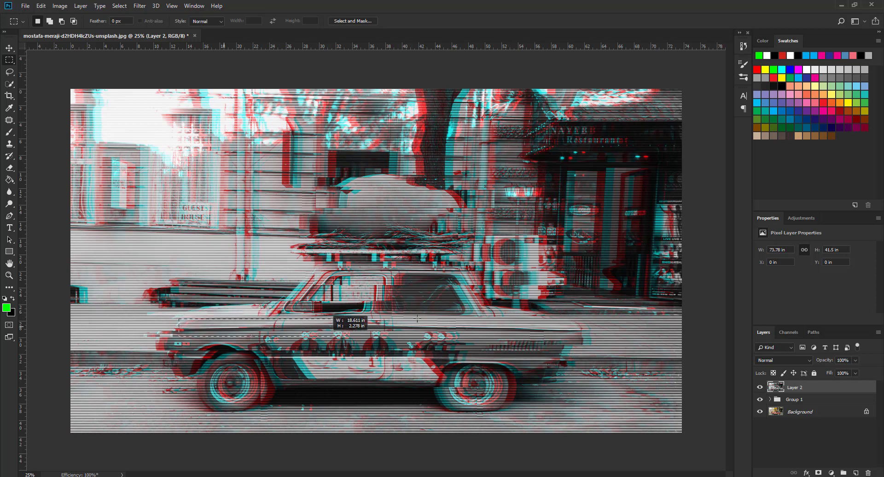
Push a thin strip across the car body four nudges right and deselect.
drag(581, 328, 179, 318)
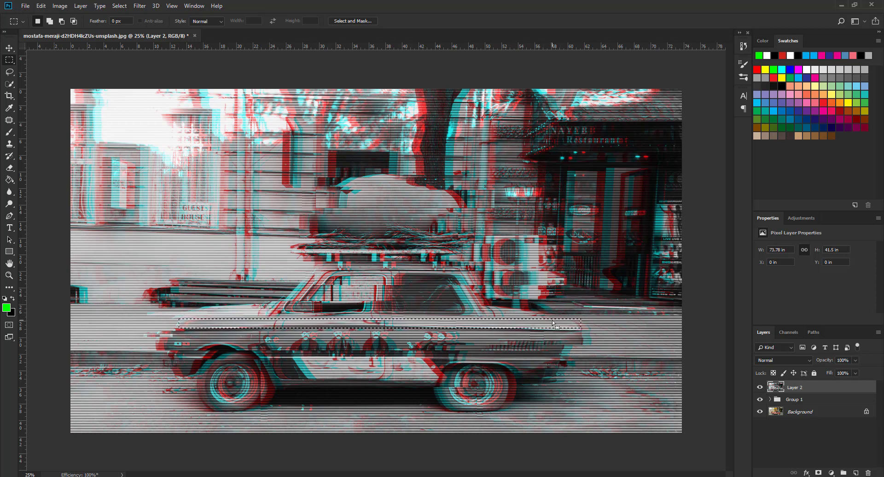
key(shift+Right)
key(shift+Right)
key(shift+Right)
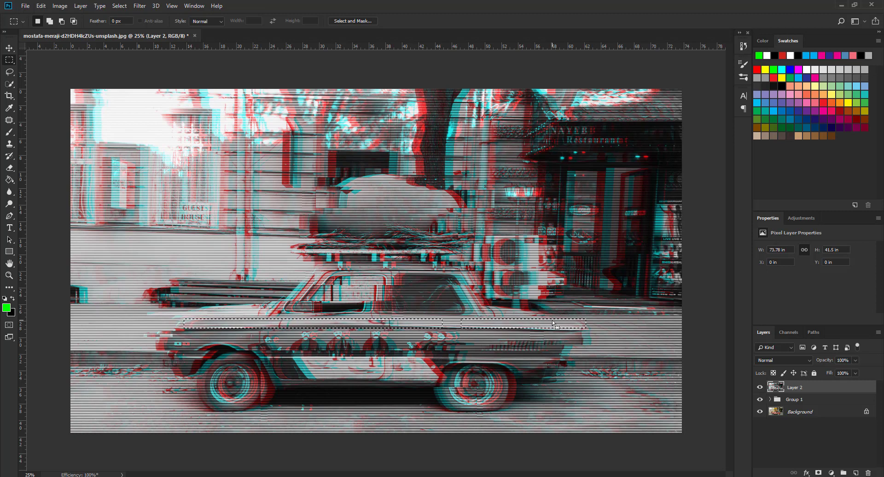
key(shift+Right)
key(shift+Right)
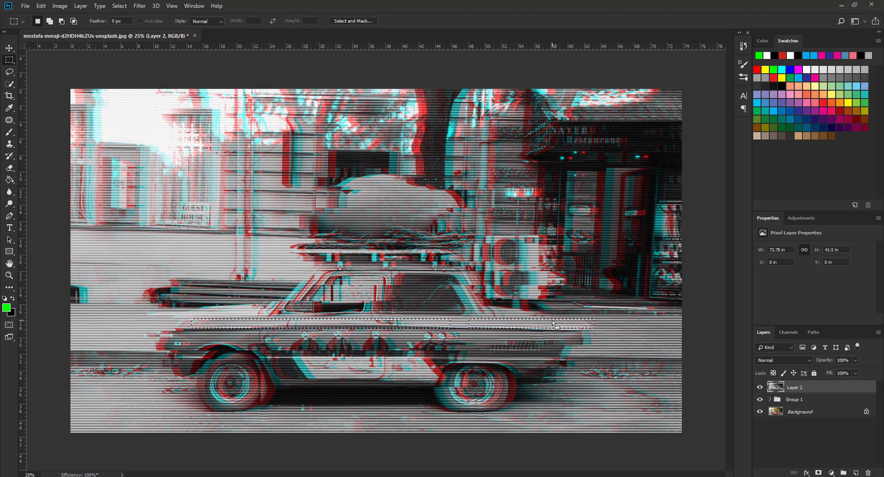
key(shift+Right)
key(shift+Right)
key(shift+Right)
key(shift+Right)
key(shift+Right)
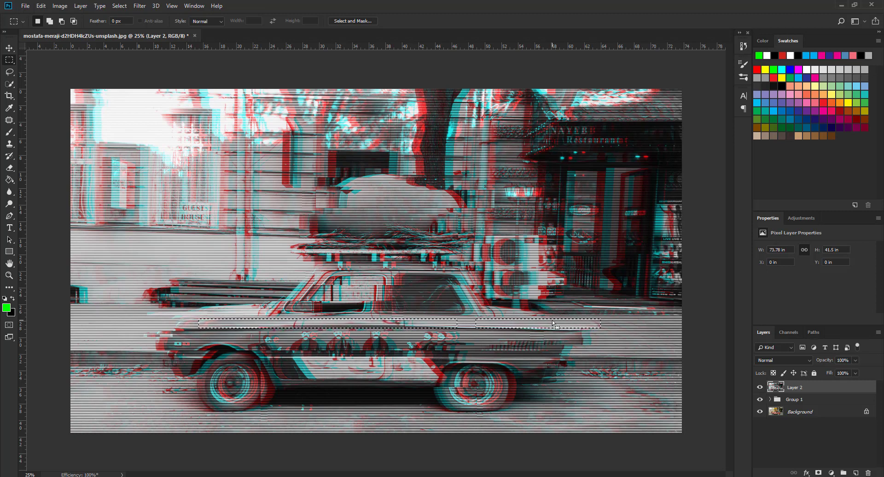
key(shift+Right)
key(shift+Right)
key(shift+Right)
key(shift+Right)
key(ctrl+d)
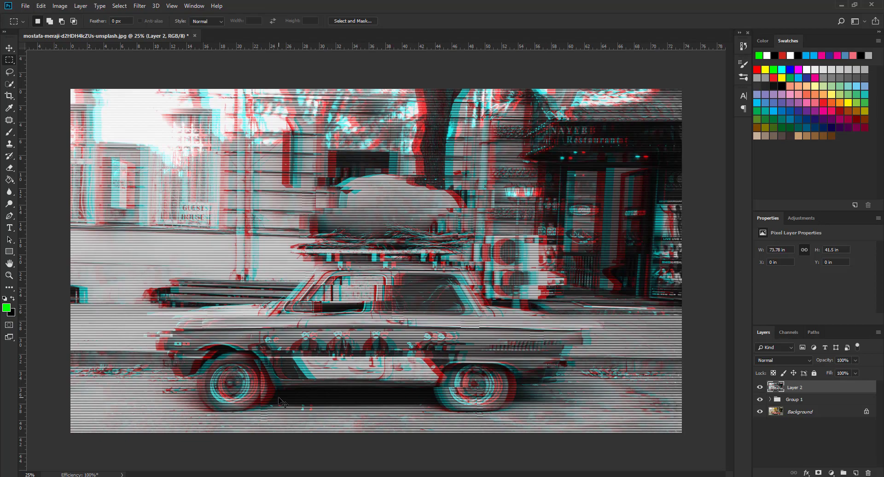